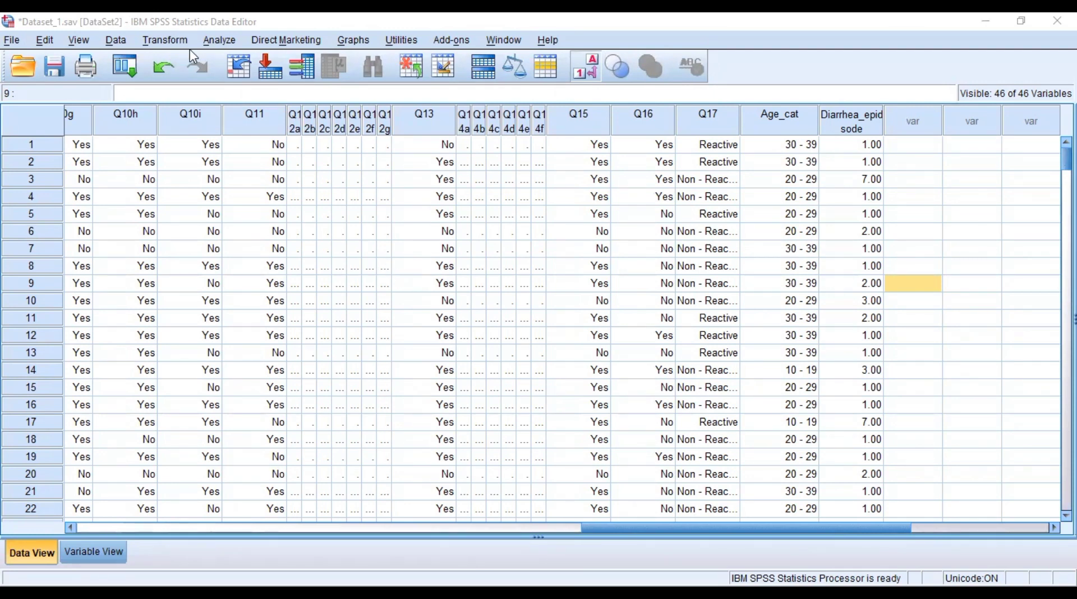
# Start a Generalized Linear Models analysis and set the model type to Negative binomial with log link.
pyautogui.click(220, 41)
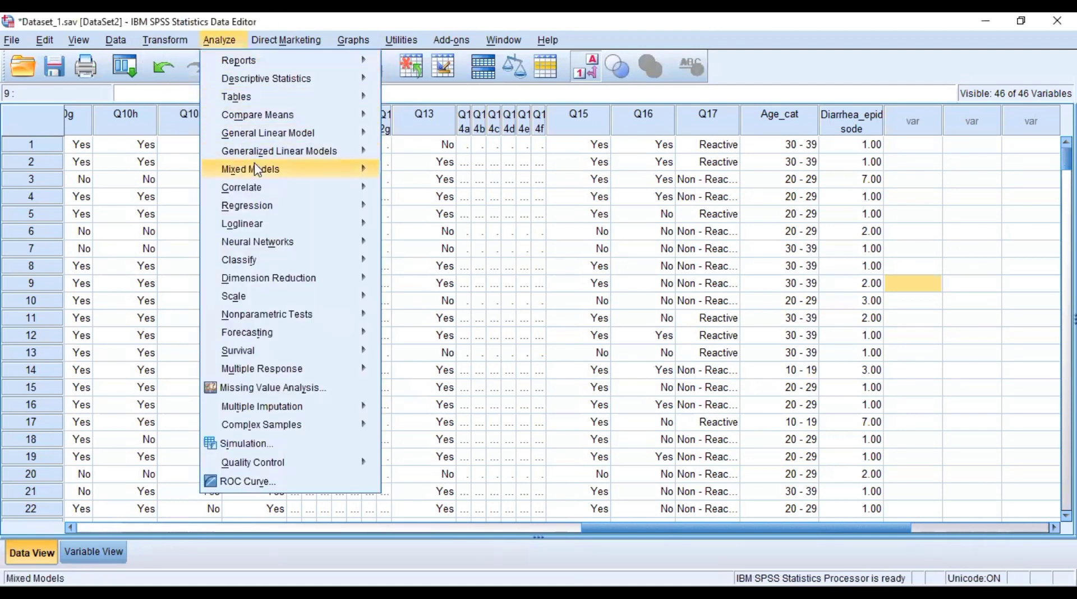
pyautogui.click(273, 161)
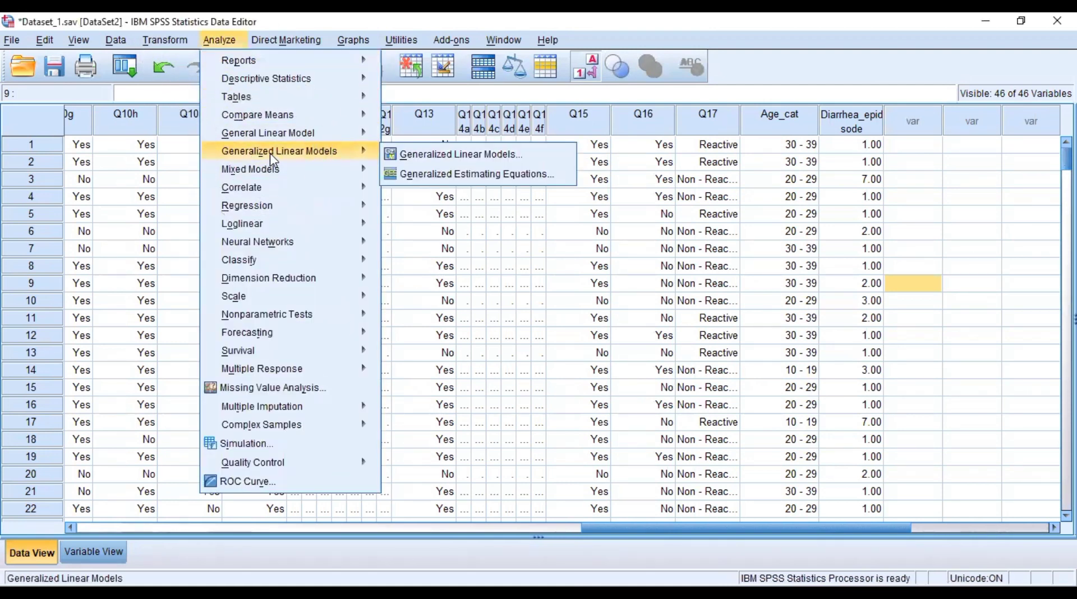
pyautogui.click(436, 155)
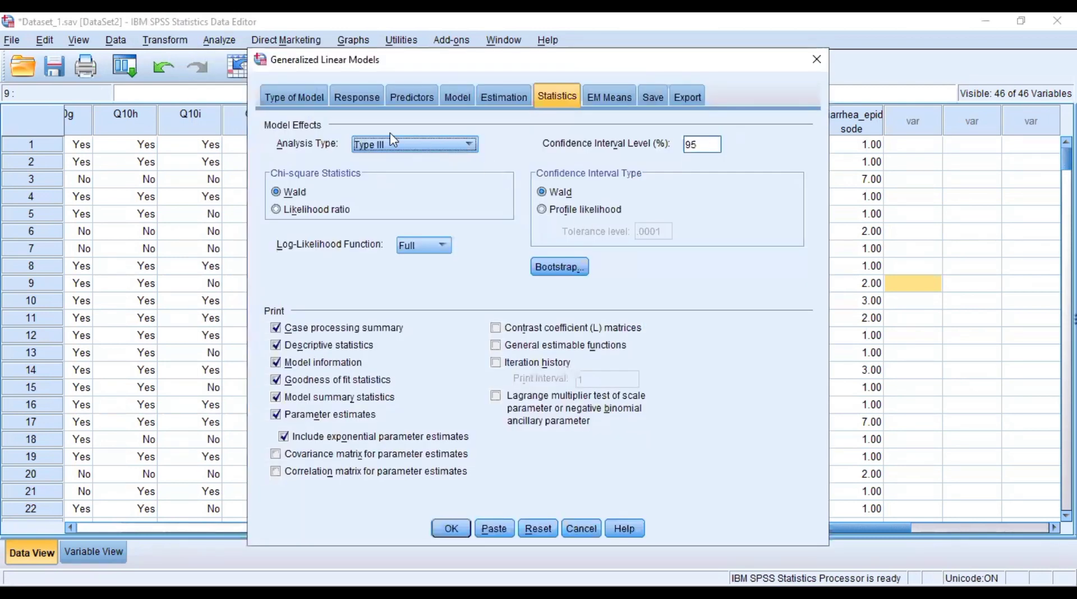
pyautogui.click(297, 96)
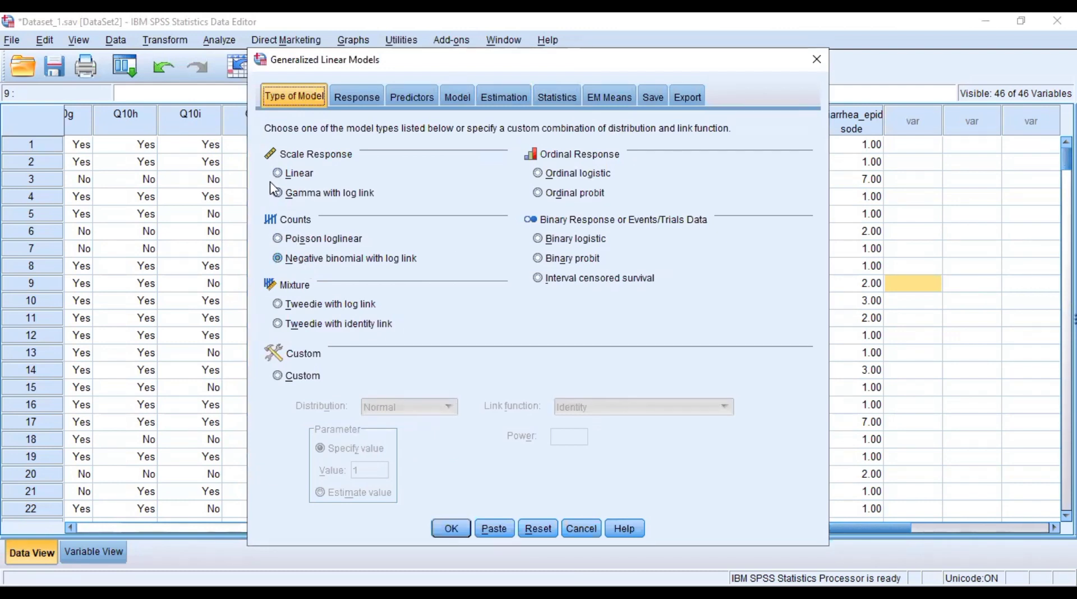
pyautogui.click(299, 176)
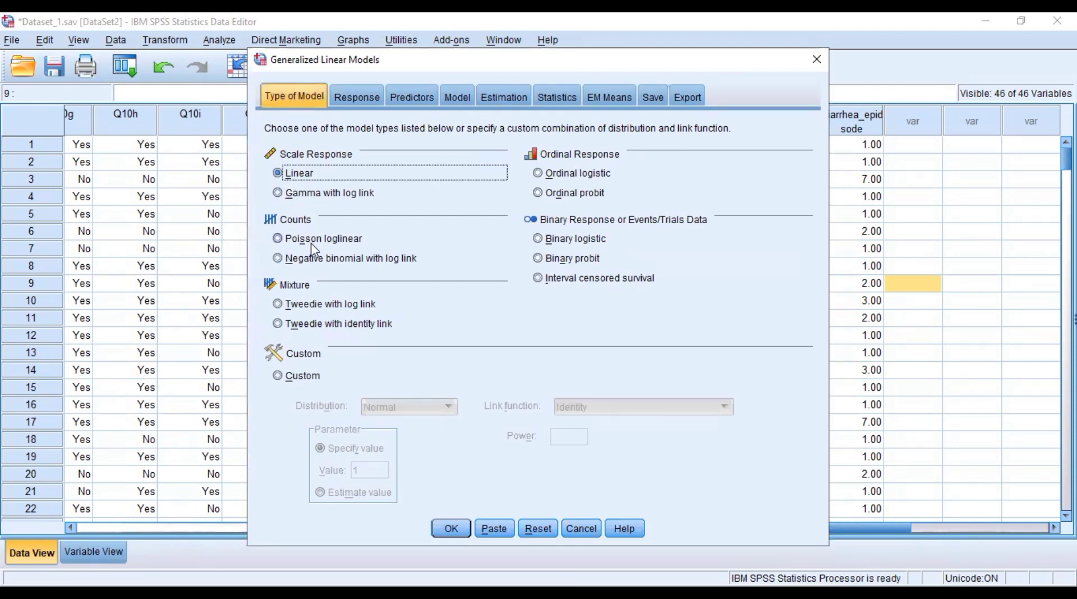
pyautogui.click(313, 264)
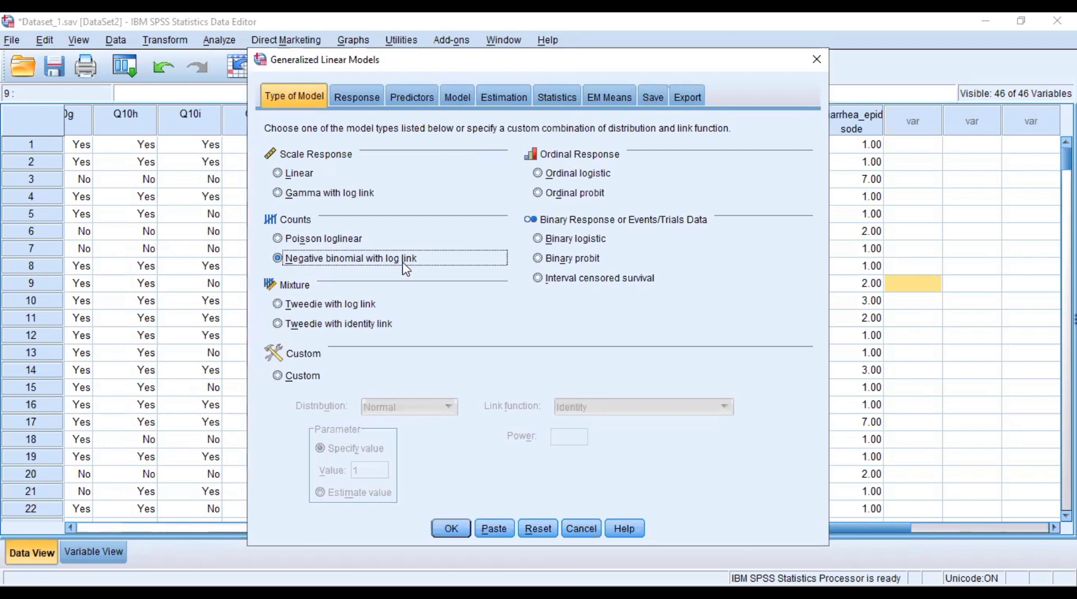
# Set Diarrhea_epidsode as the dependent variable on the Response tab.
pyautogui.click(359, 101)
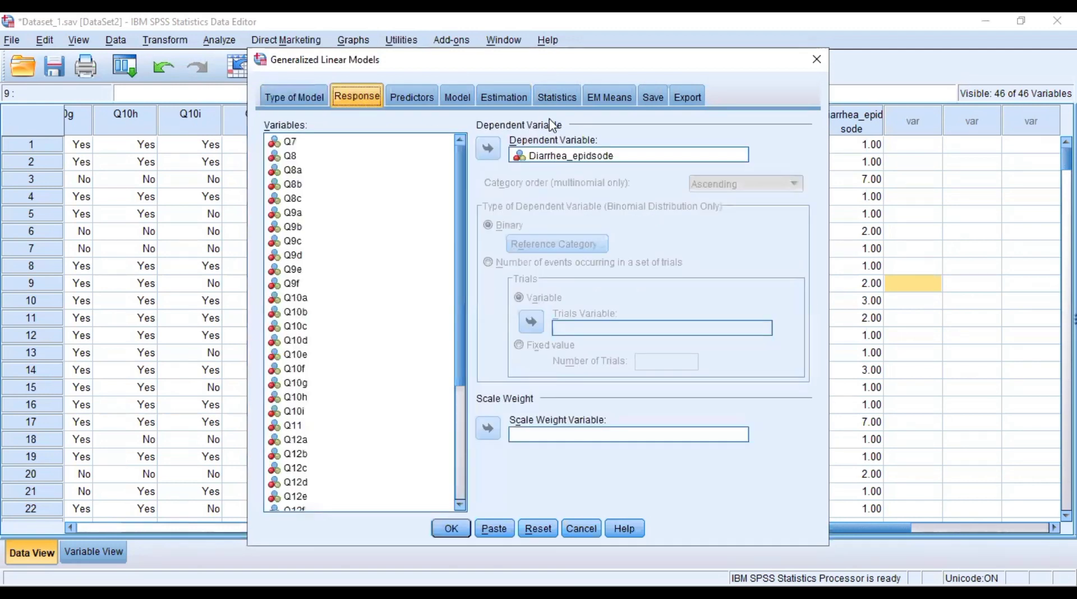
pyautogui.click(563, 156)
pyautogui.click(488, 149)
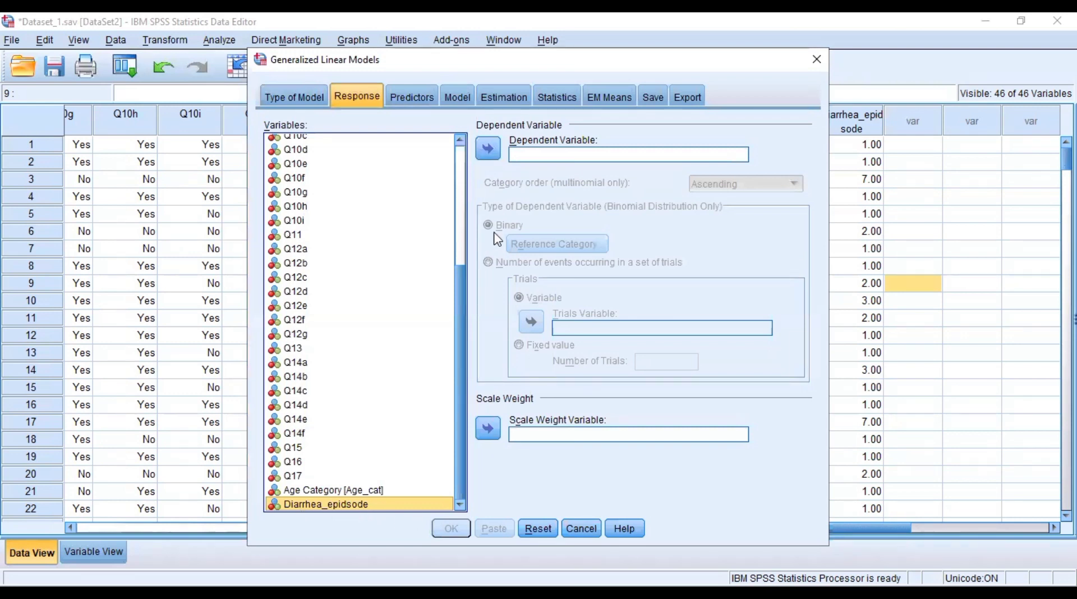
pyautogui.click(488, 149)
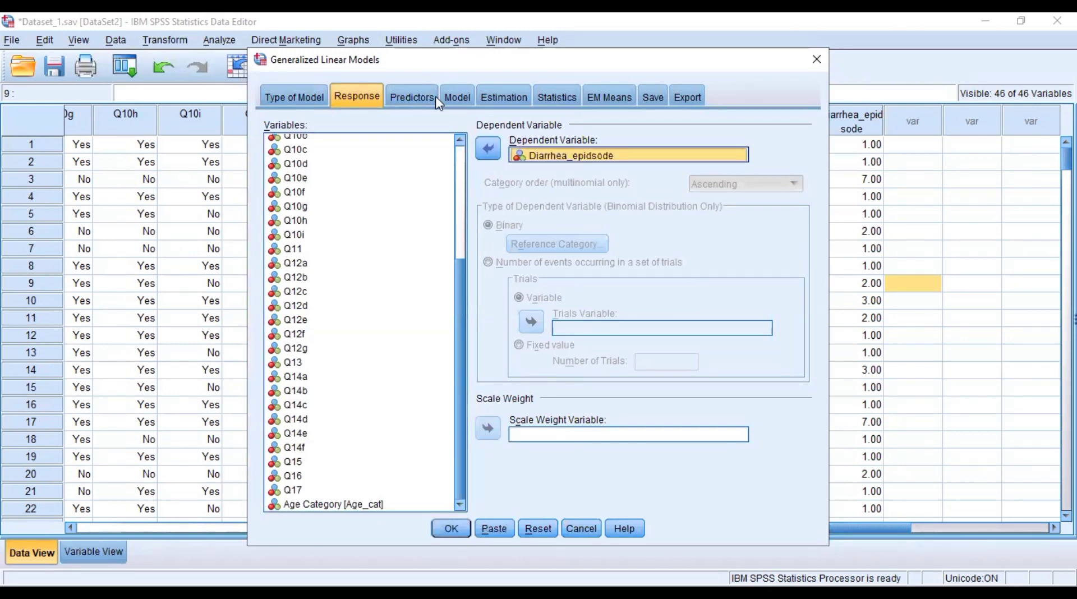
# Empty the Factors list, keep Age as the only covariate, and select Sex through Occu.
pyautogui.click(413, 98)
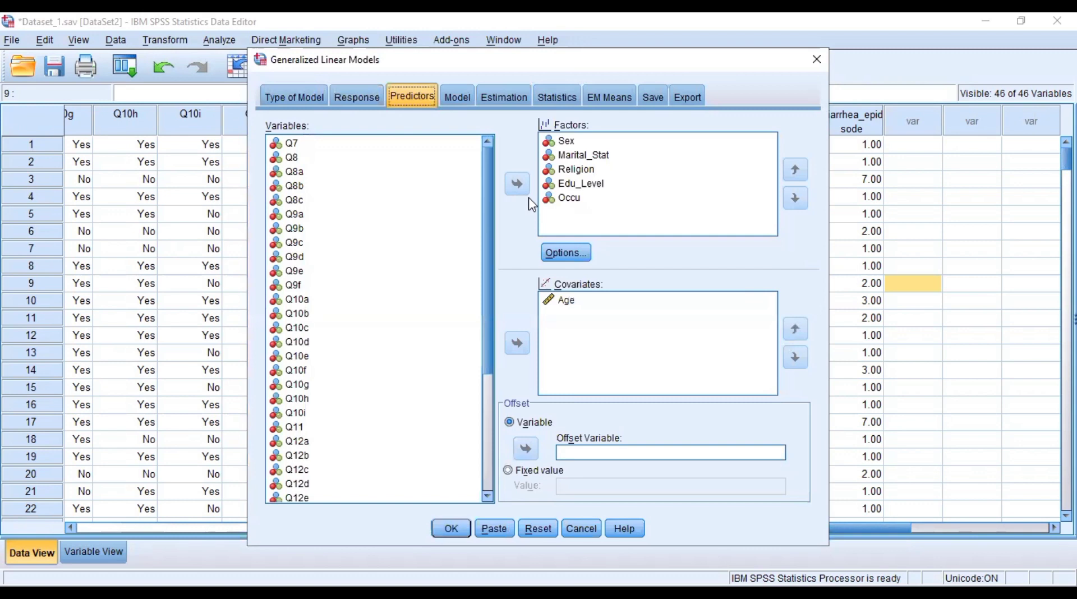
pyautogui.click(582, 144)
pyautogui.hotkey('shift', 'Down')
pyautogui.hotkey('shift', 'Down')
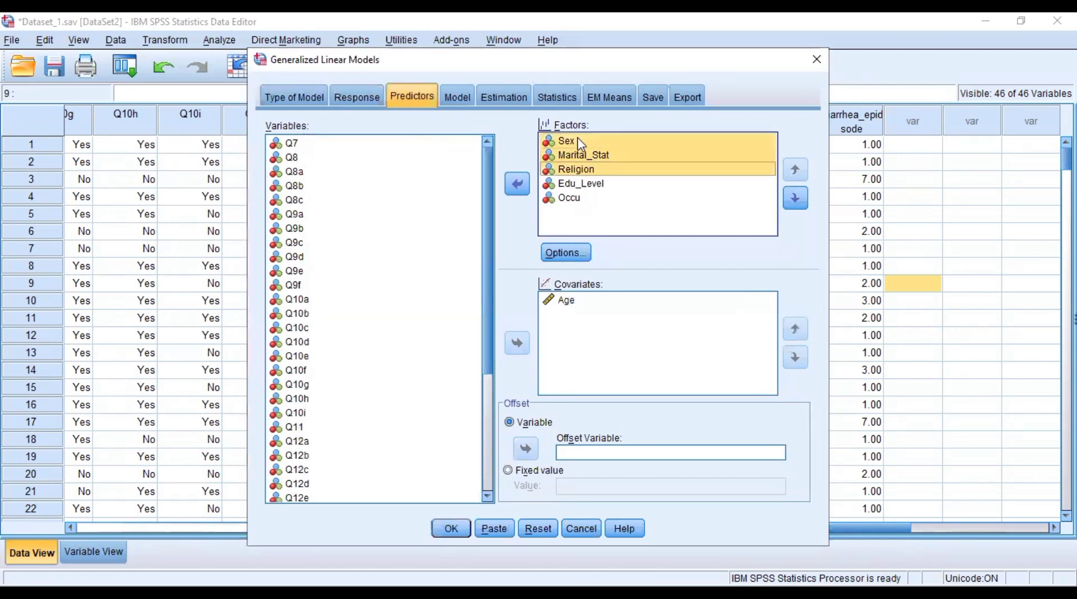
pyautogui.hotkey('shift', 'Down')
pyautogui.hotkey('shift', 'Down')
pyautogui.click(517, 184)
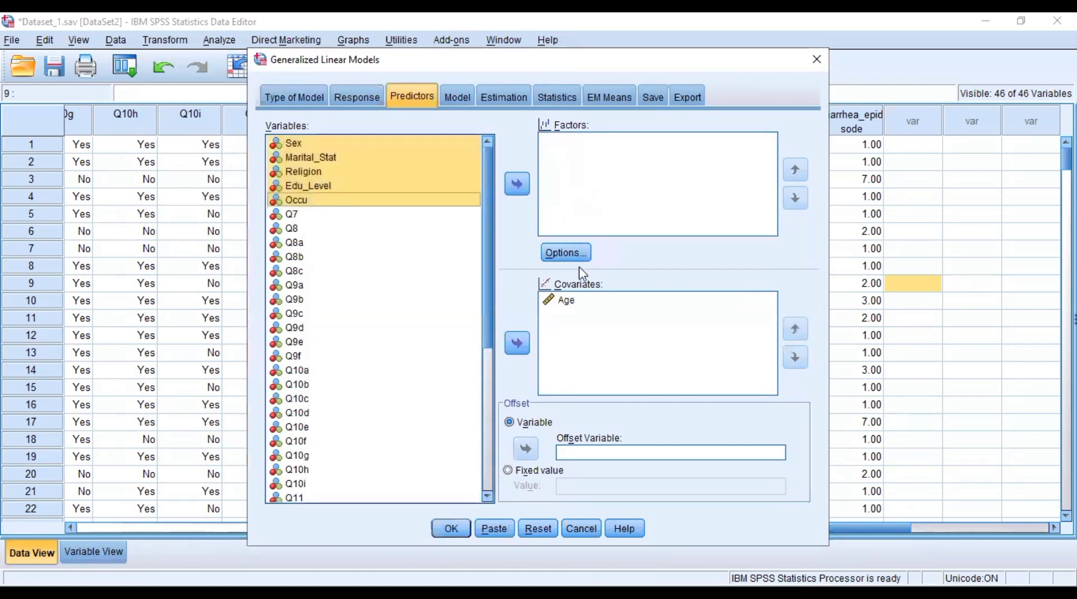
pyautogui.click(578, 300)
pyautogui.click(519, 344)
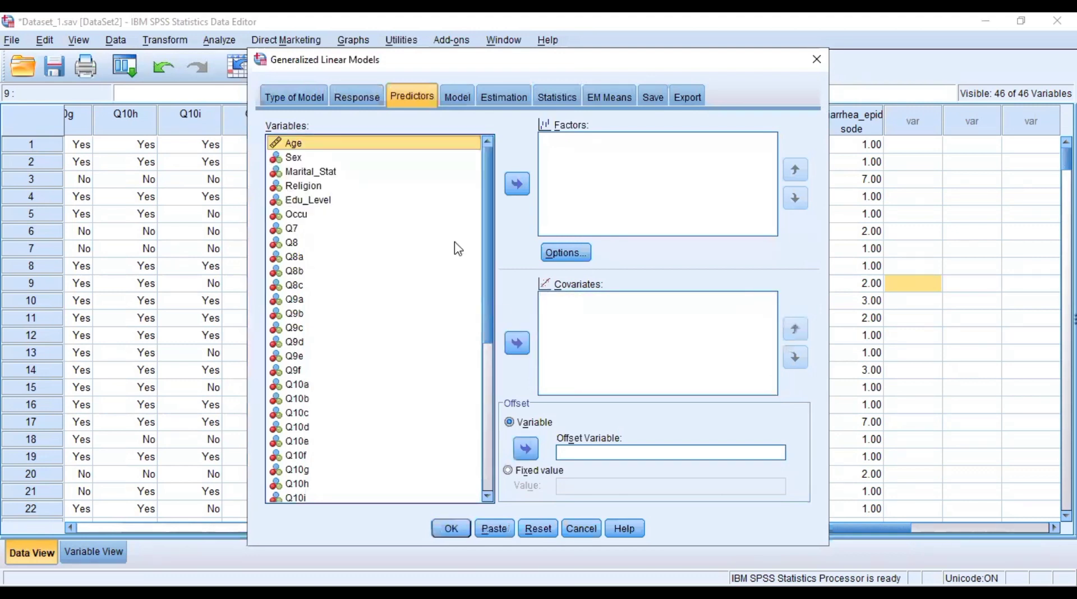
pyautogui.click(515, 342)
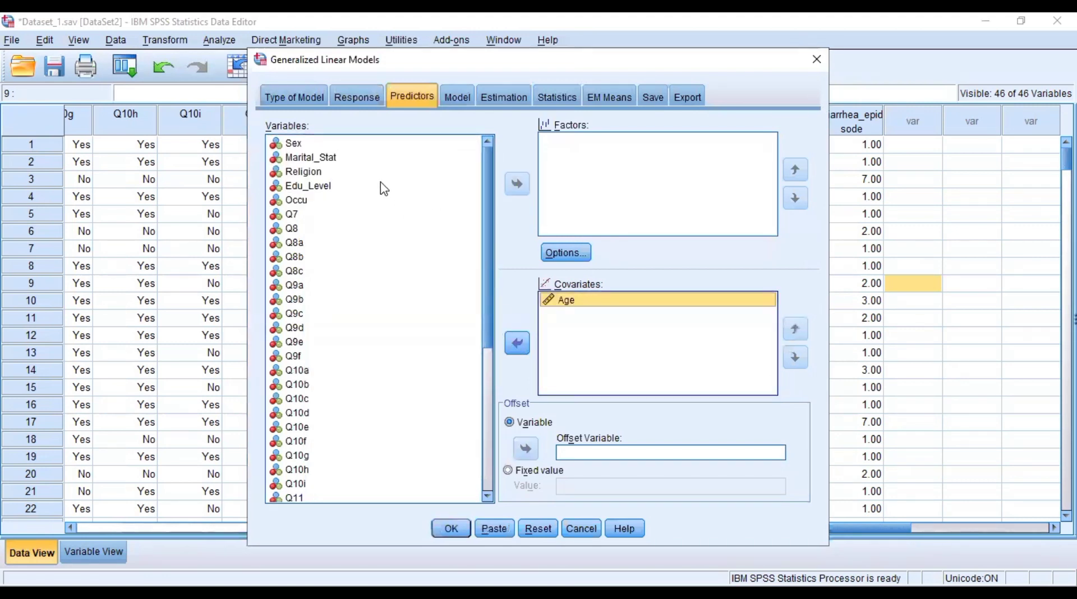
pyautogui.click(301, 147)
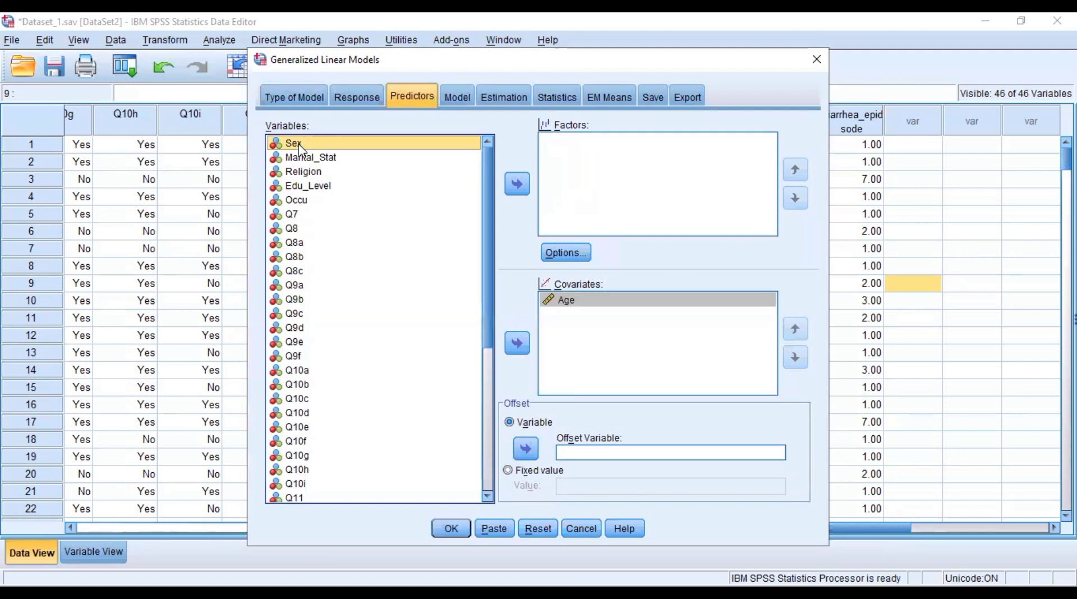
pyautogui.hotkey('shift', 'Down')
pyautogui.hotkey('shift', 'Down')
pyautogui.hotkey('shift', 'Down')
pyautogui.hotkey('shift', 'Down')
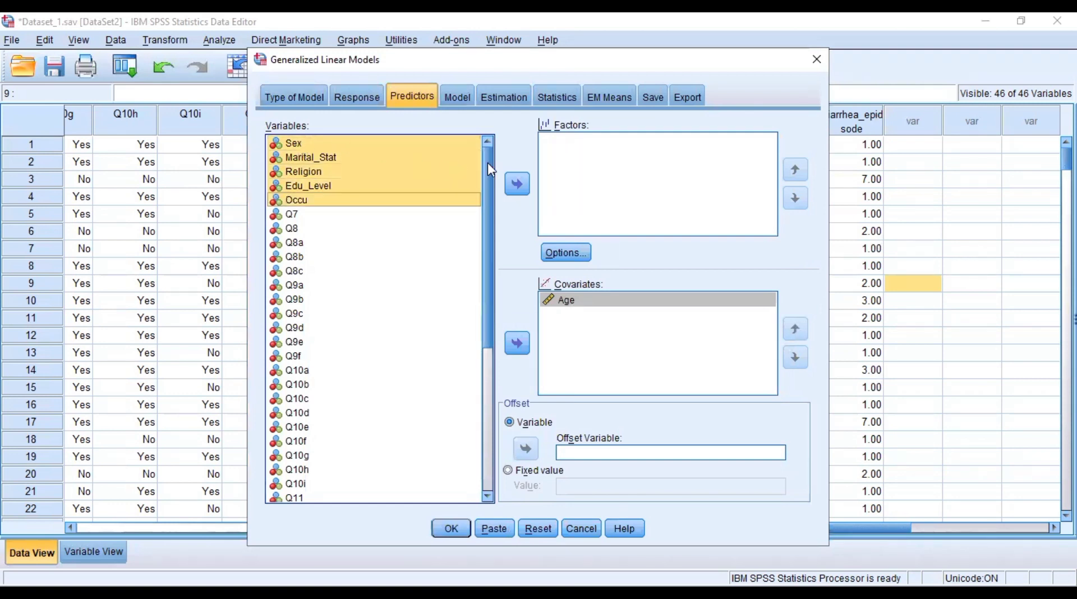
# Add Sex through Occu as factors and enter all six predictors, Age included, as main effects.
pyautogui.click(510, 178)
pyautogui.click(465, 99)
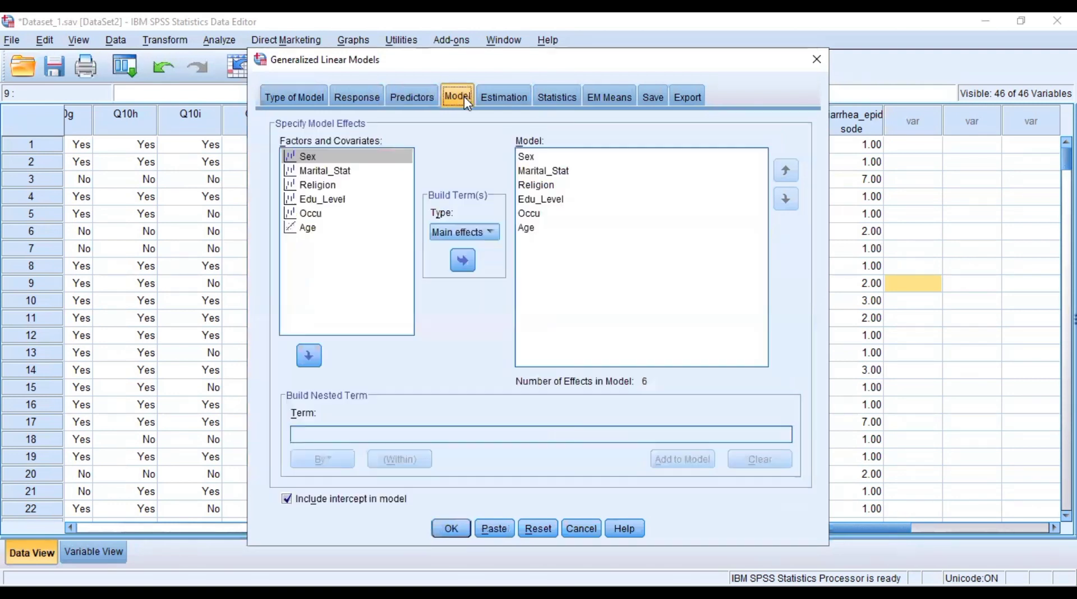
pyautogui.click(542, 159)
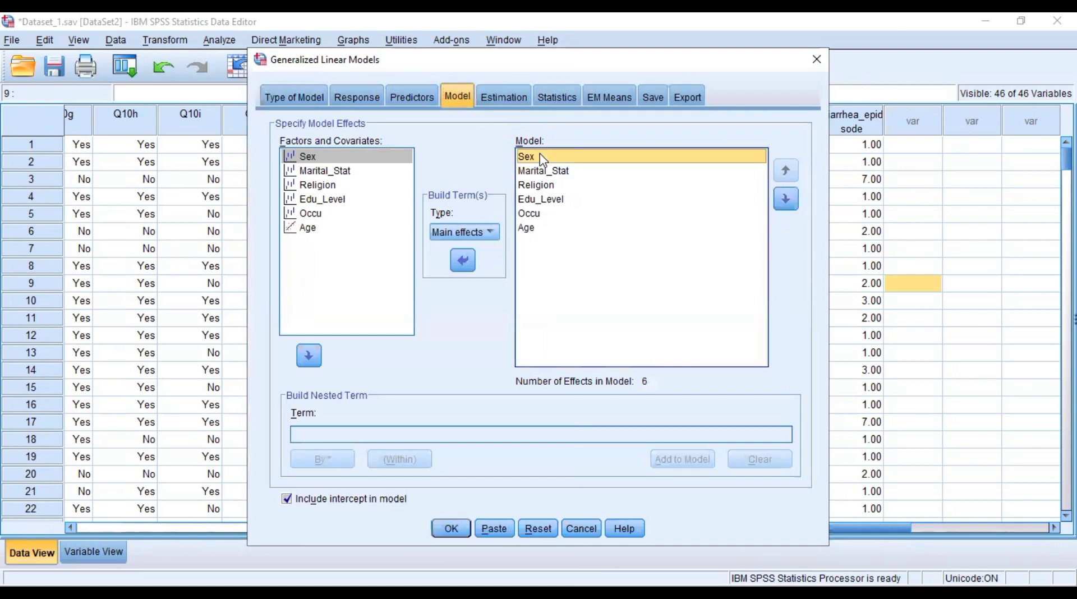
pyautogui.hotkey('shift', 'Down')
pyautogui.hotkey('shift', 'Down')
pyautogui.hotkey('shift', 'Down')
pyautogui.hotkey('shift', 'Down')
pyautogui.hotkey('shift', 'Down')
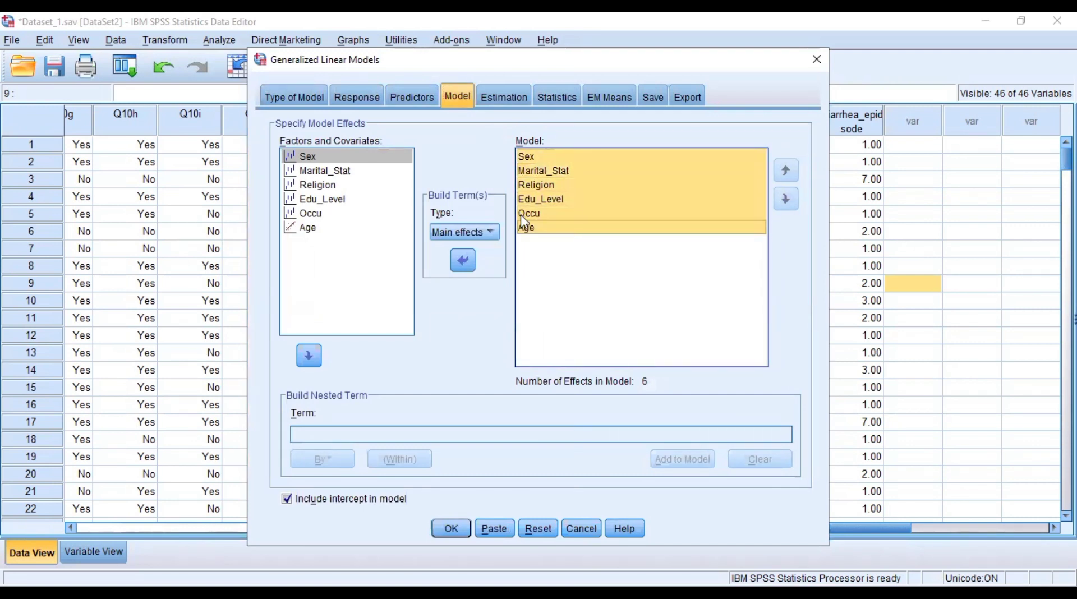
pyautogui.click(465, 260)
pyautogui.click(334, 160)
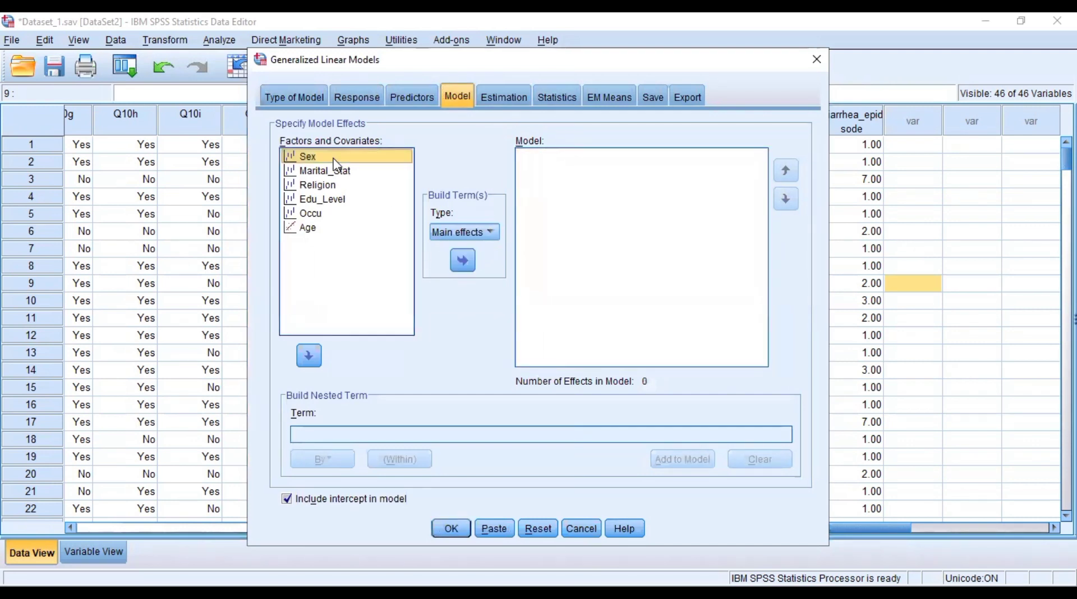
pyautogui.hotkey('shift', 'Down')
pyautogui.hotkey('shift', 'Down')
pyautogui.hotkey('shift', 'Down')
pyautogui.hotkey('shift', 'Down')
pyautogui.hotkey('shift', 'Down')
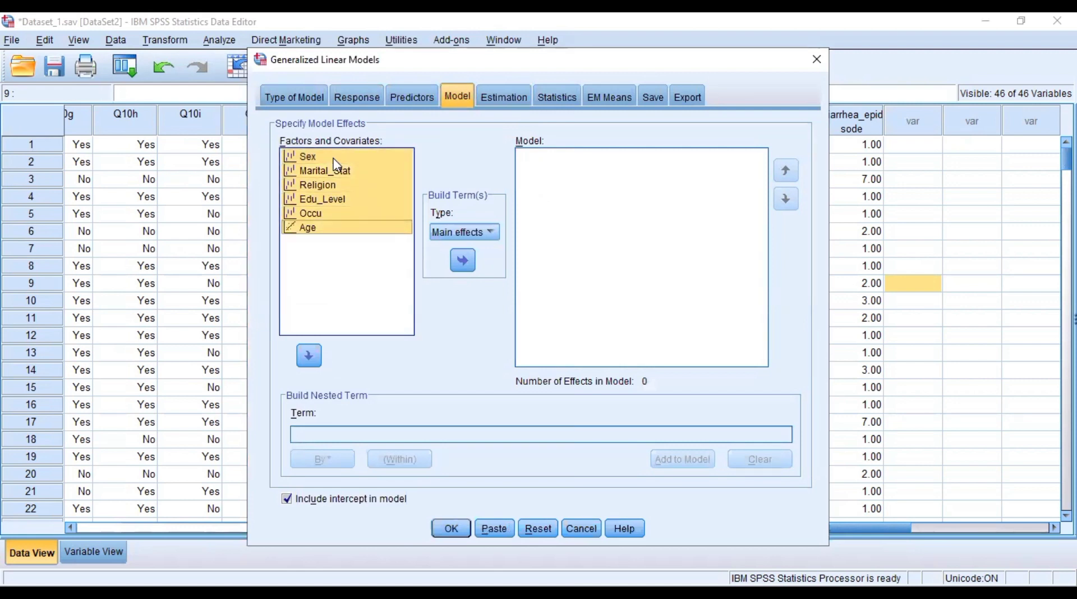
pyautogui.click(464, 260)
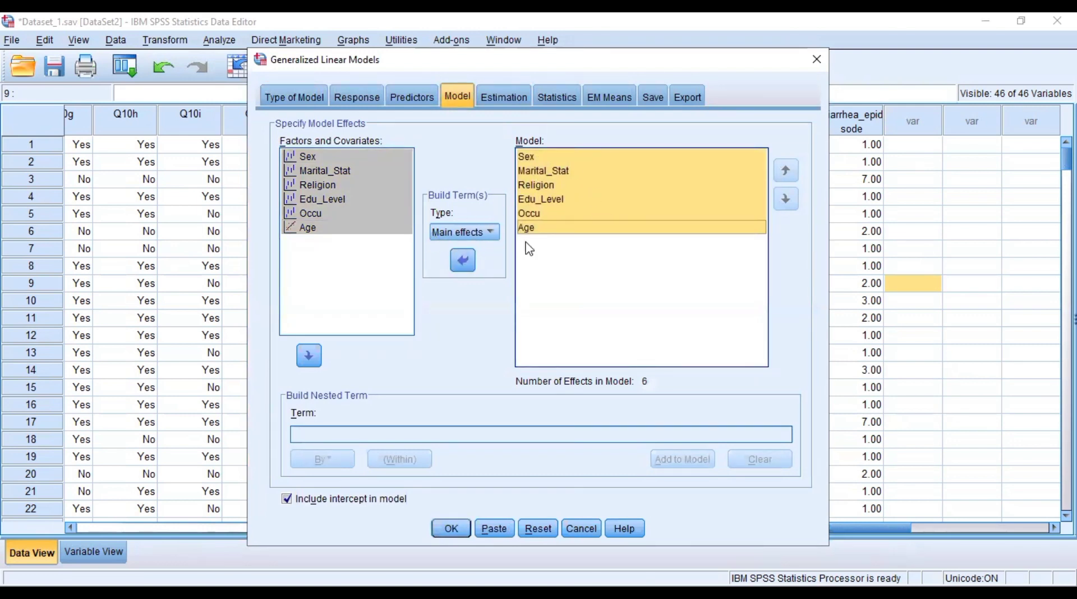
# Check the estimation settings, confirm Type III with a 95% confidence level, and run the model.
pyautogui.click(505, 100)
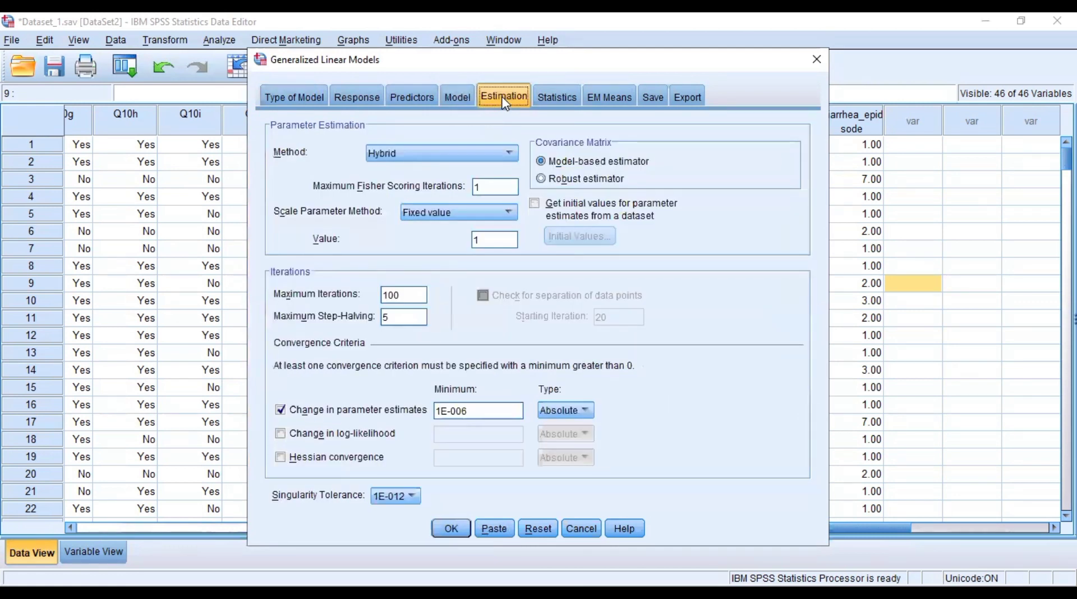
pyautogui.click(549, 98)
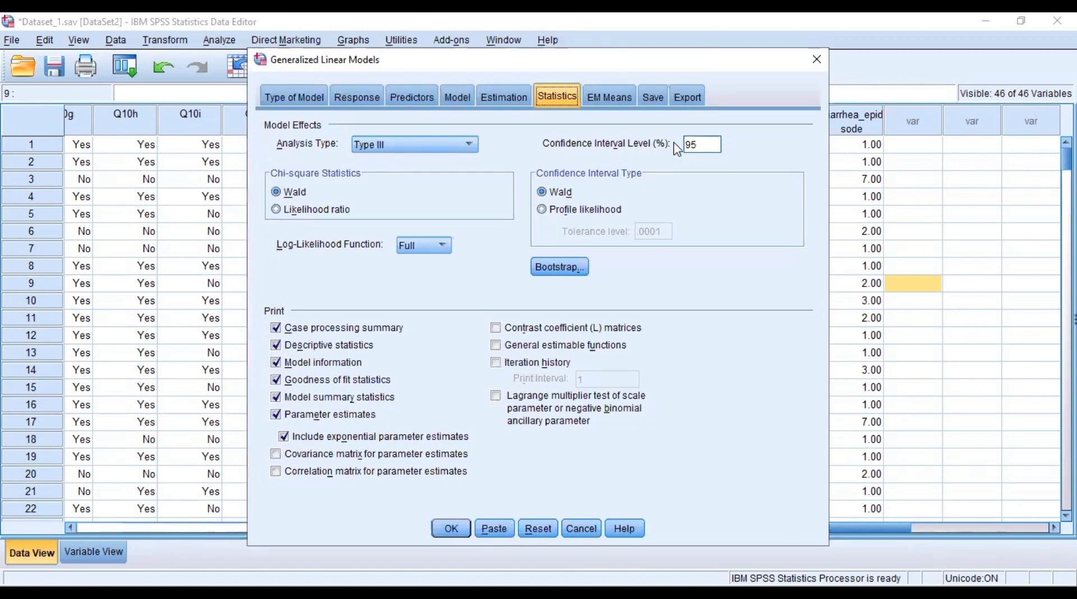
pyautogui.doubleClick(703, 144)
pyautogui.click(454, 520)
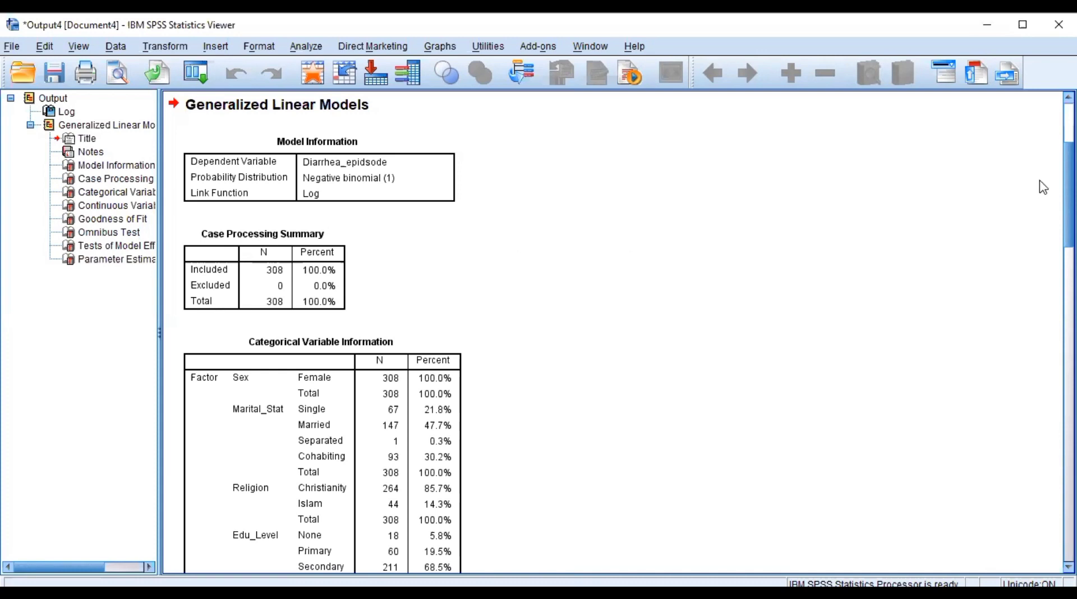
# Scroll the output to Goodness of Fit, which shows deviance 99.605 on 297 df and AIC 1390.630.
pyautogui.moveTo(1069, 193); pyautogui.dragTo(1068, 295)
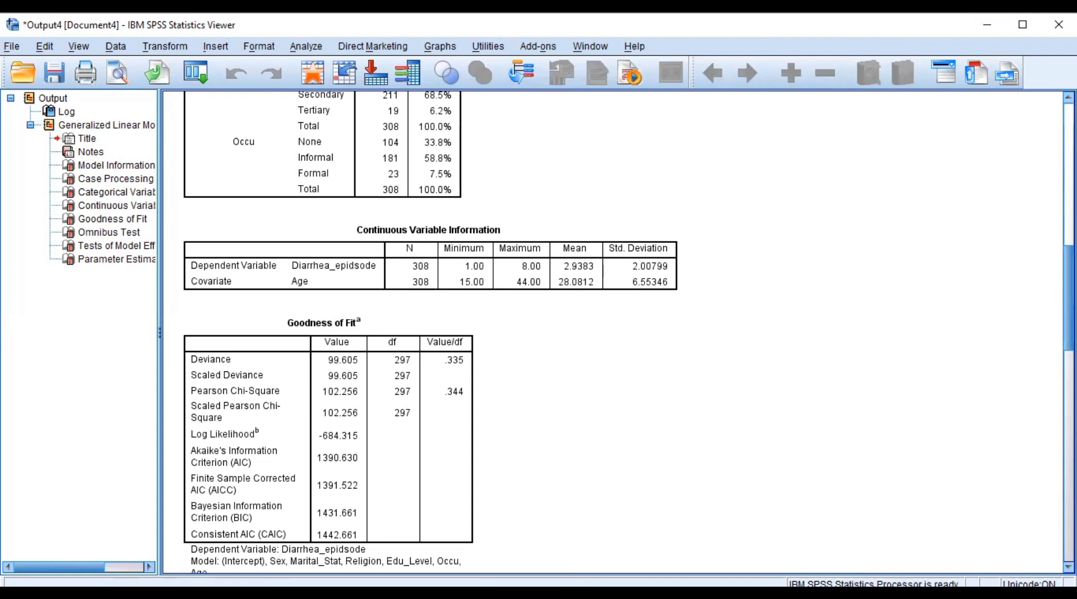
pyautogui.scroll(-8, 617, 331)
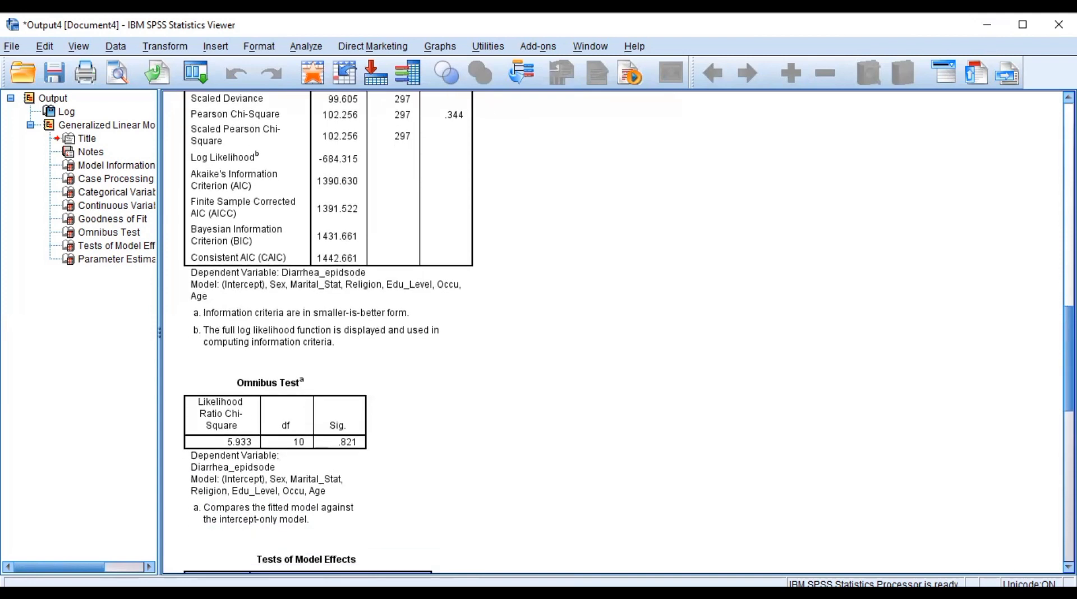
pyautogui.scroll(4, 902, 268)
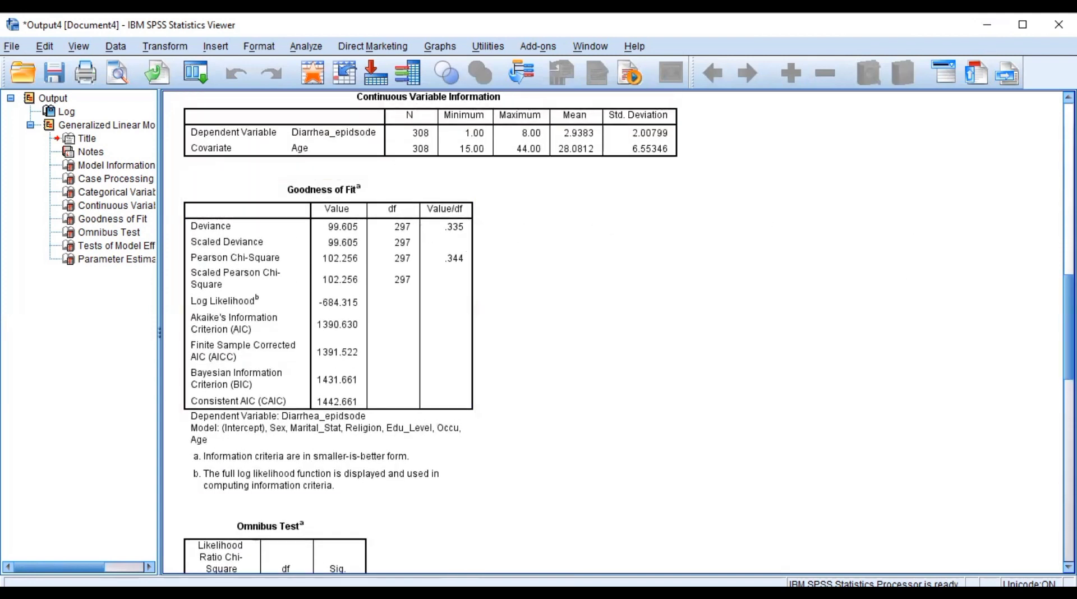
pyautogui.scroll(-8, 617, 331)
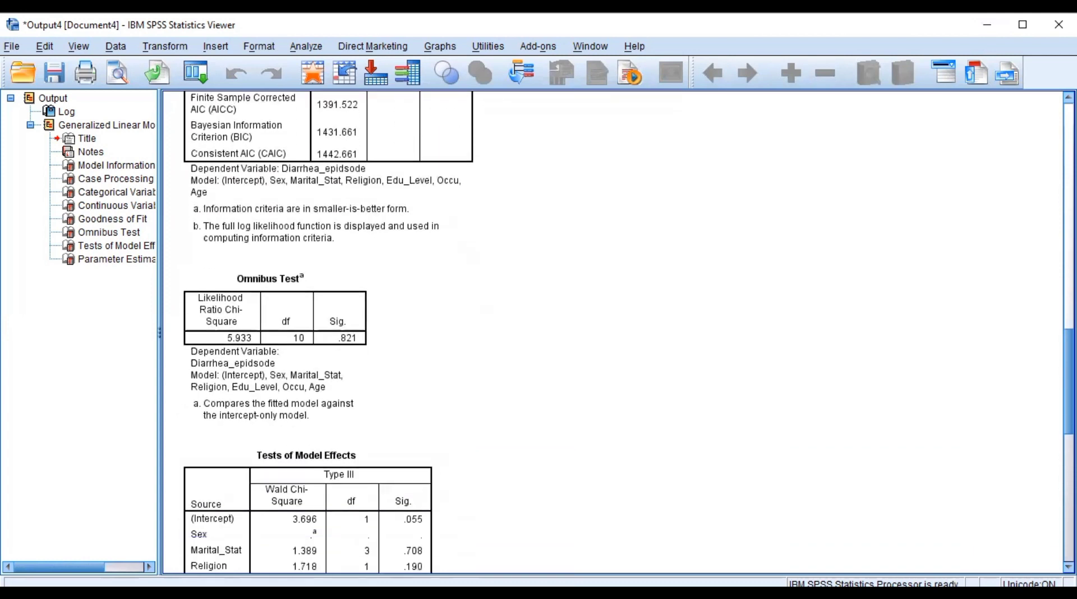
pyautogui.scroll(-5, 617, 331)
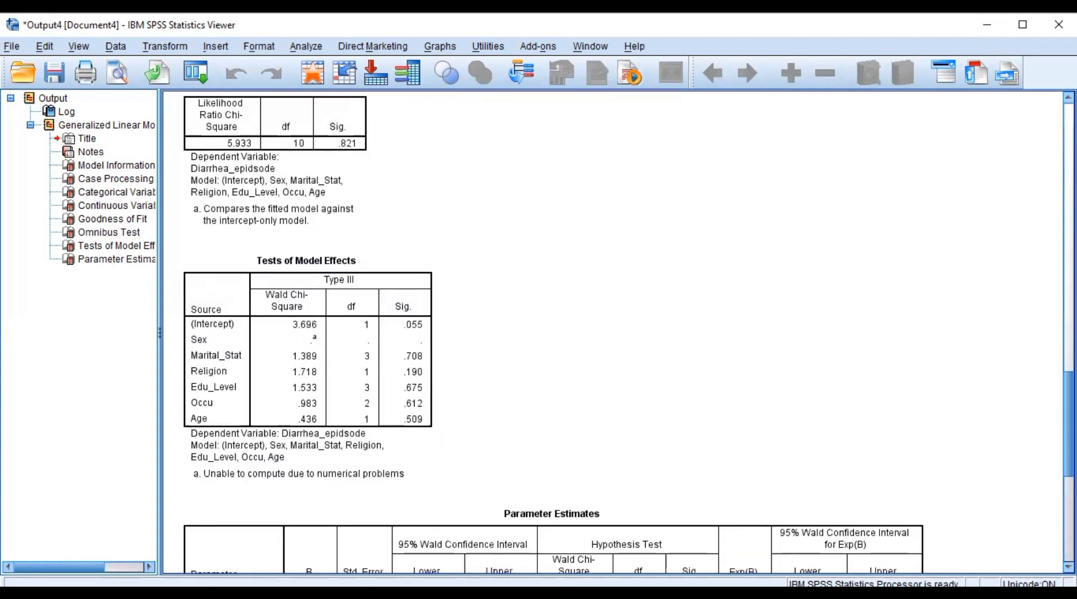
pyautogui.scroll(-1, 617, 331)
pyautogui.click(268, 226)
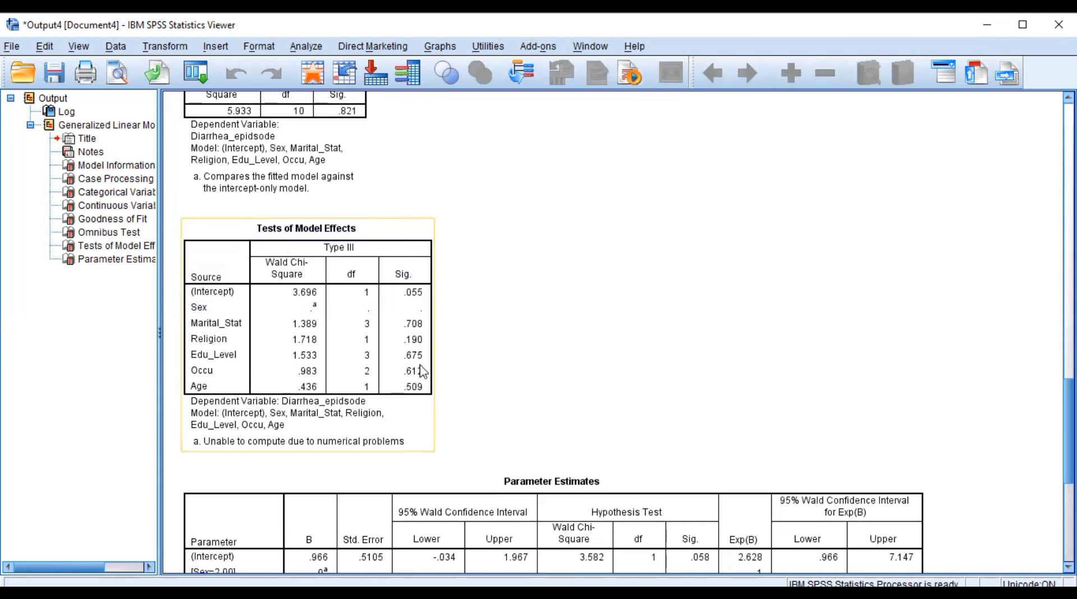
pyautogui.click(605, 330)
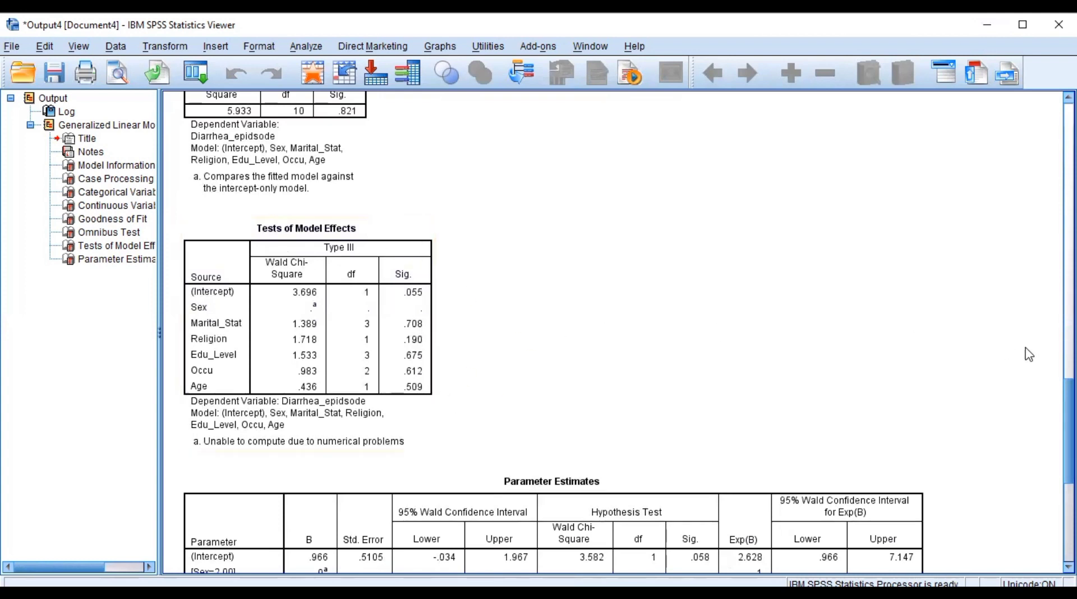
pyautogui.moveTo(1069, 432); pyautogui.dragTo(1068, 481)
pyautogui.click(816, 306)
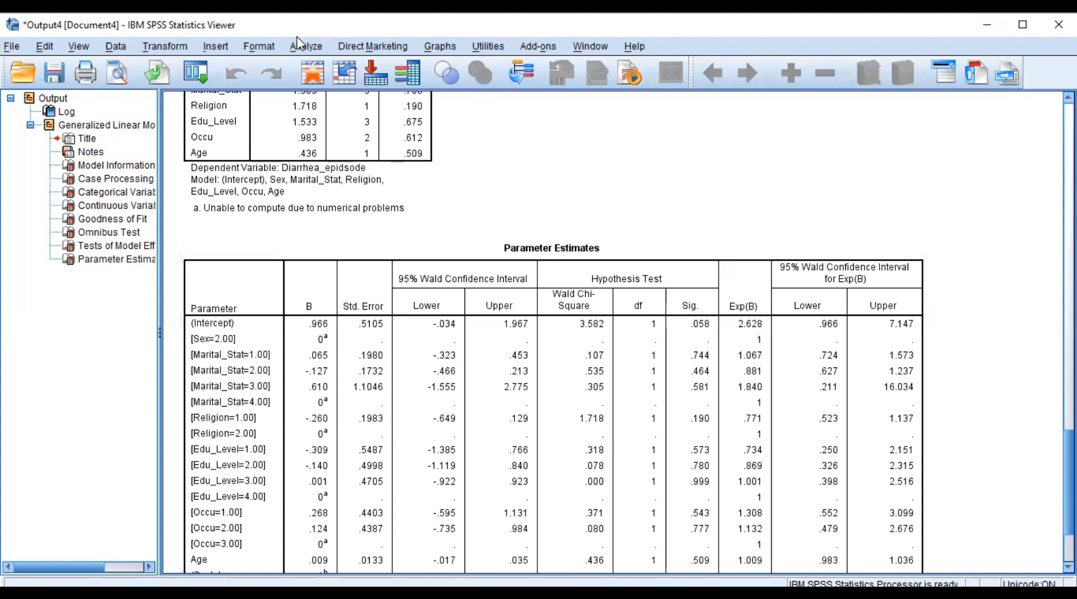
# Reopen the Generalized Linear Models dialog from the Analyze menu.
pyautogui.click(306, 49)
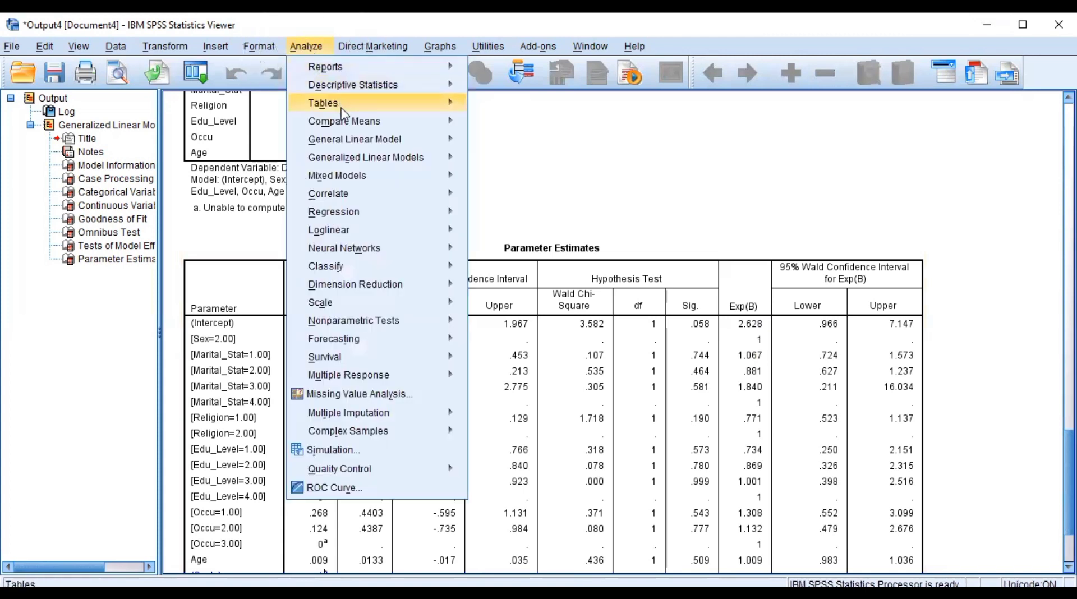
pyautogui.moveTo(348, 164)
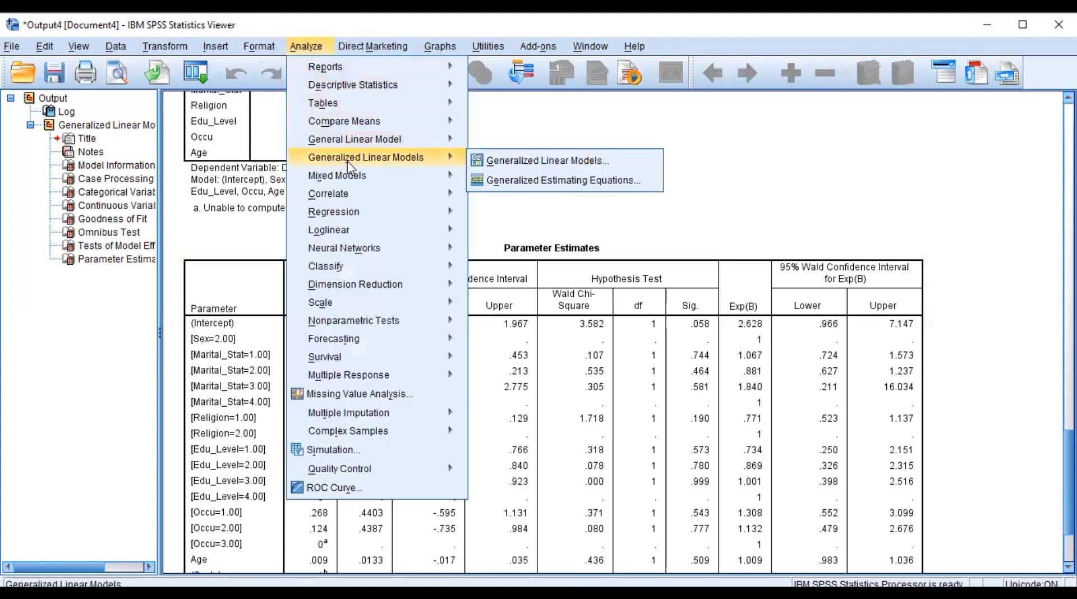
pyautogui.click(519, 160)
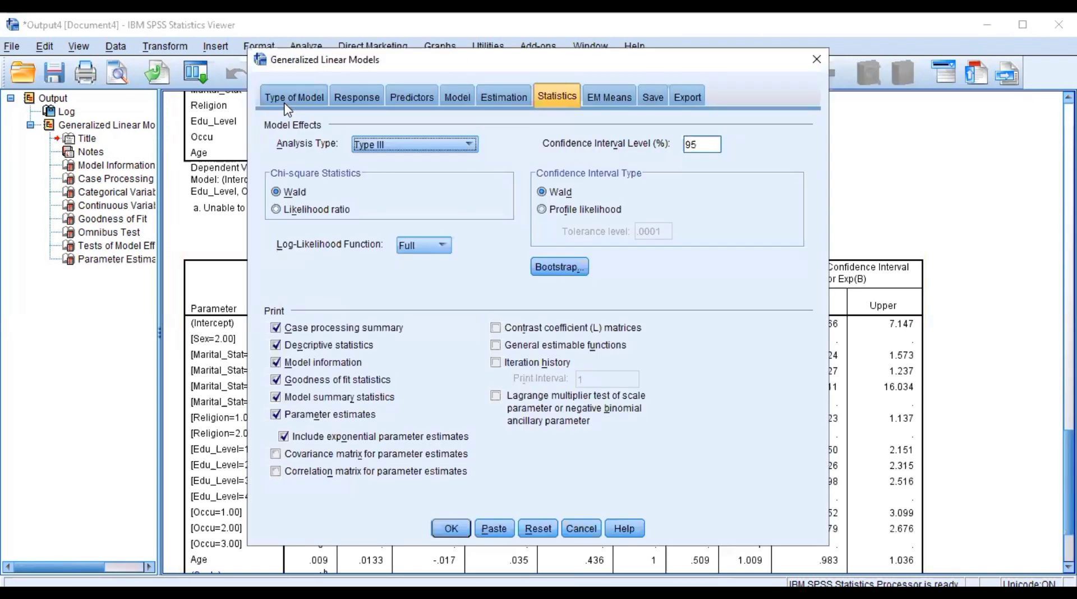
# Review the model type, response, predictors, effects, estimation and statistics settings, then rerun the model.
pyautogui.click(287, 101)
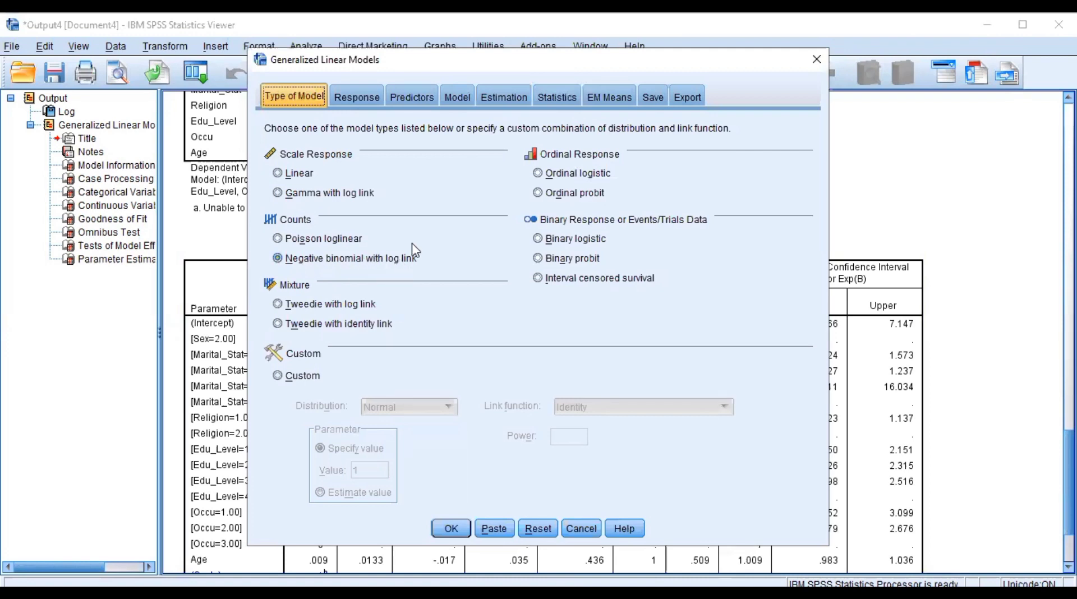
pyautogui.click(355, 99)
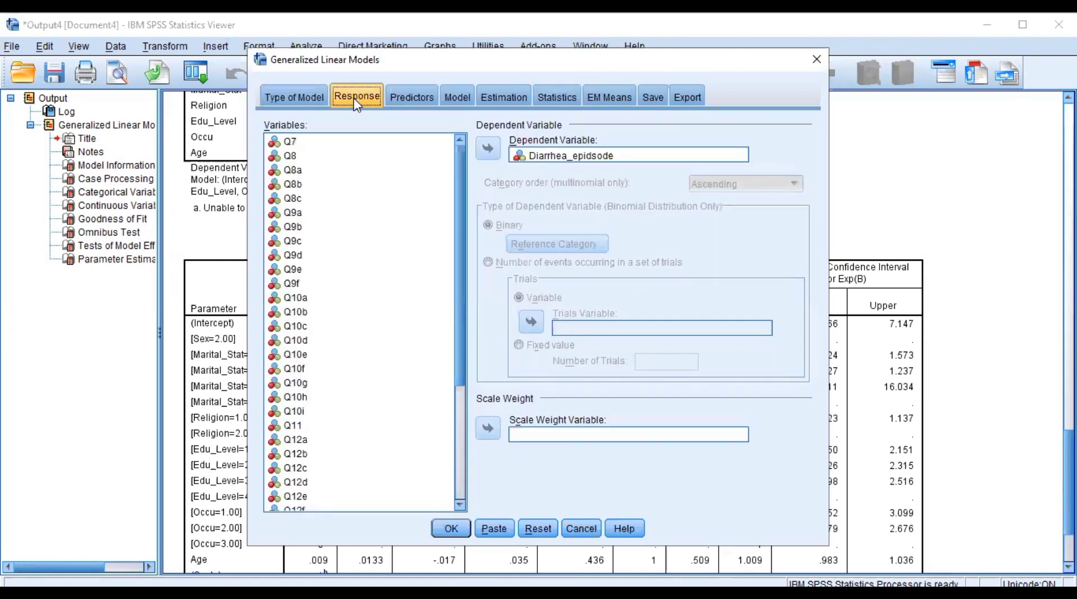
pyautogui.click(413, 101)
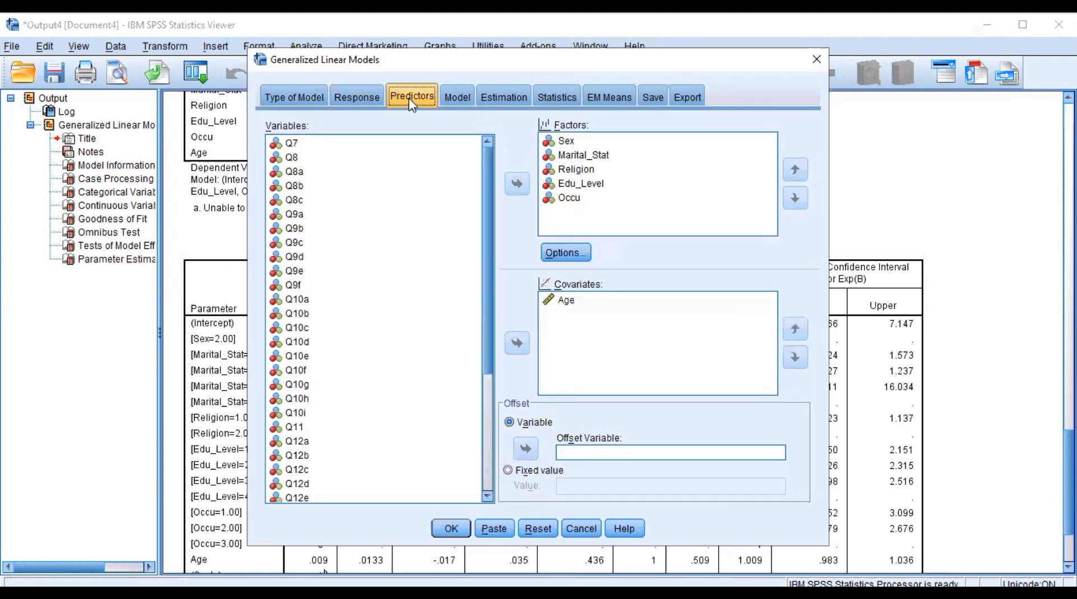
pyautogui.click(463, 101)
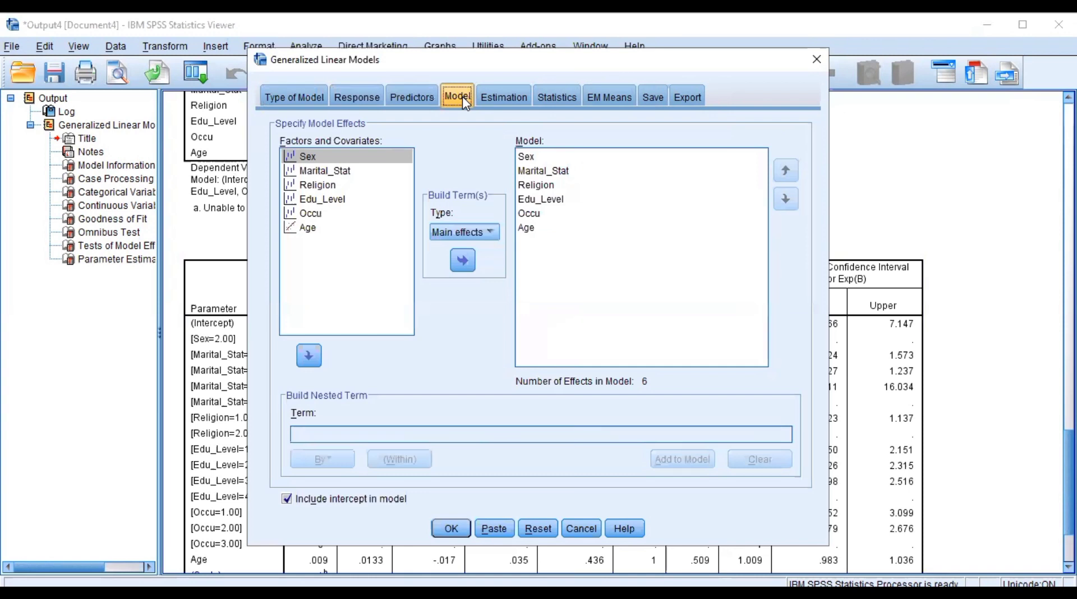
pyautogui.click(487, 97)
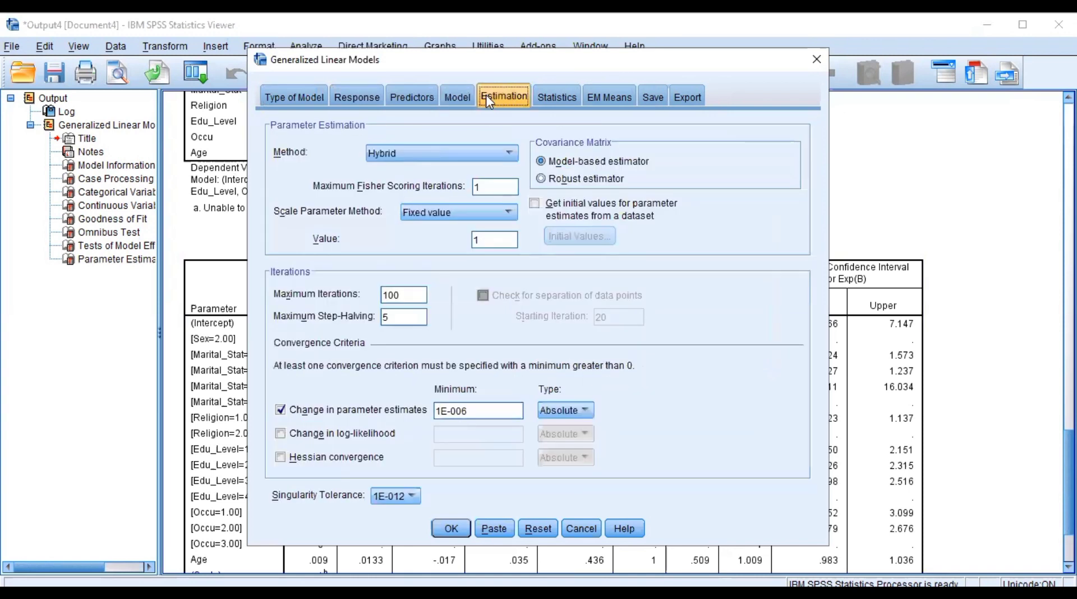
pyautogui.click(557, 97)
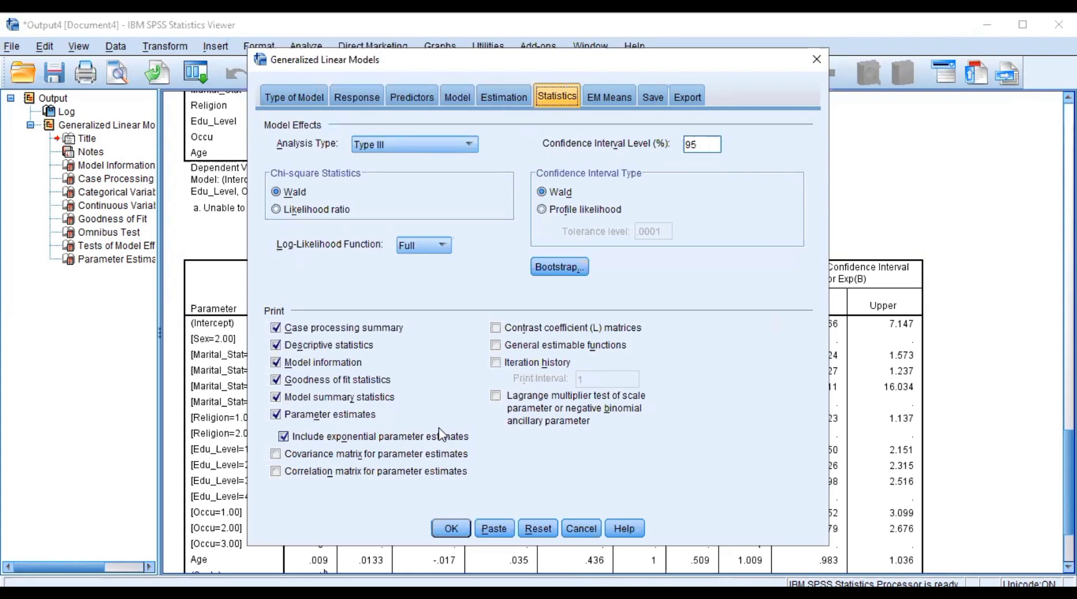
pyautogui.click(456, 529)
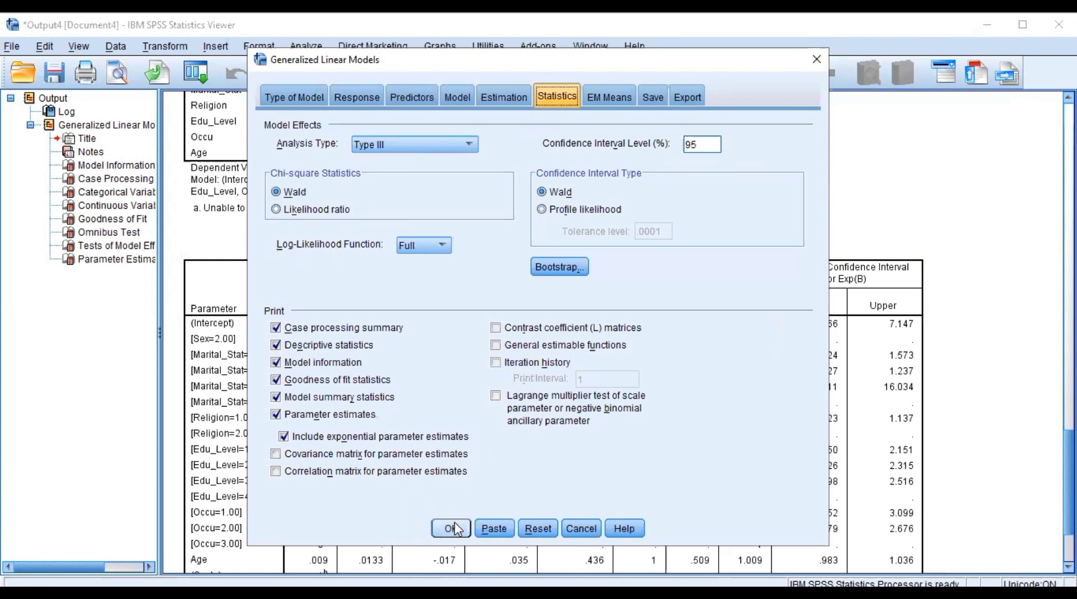